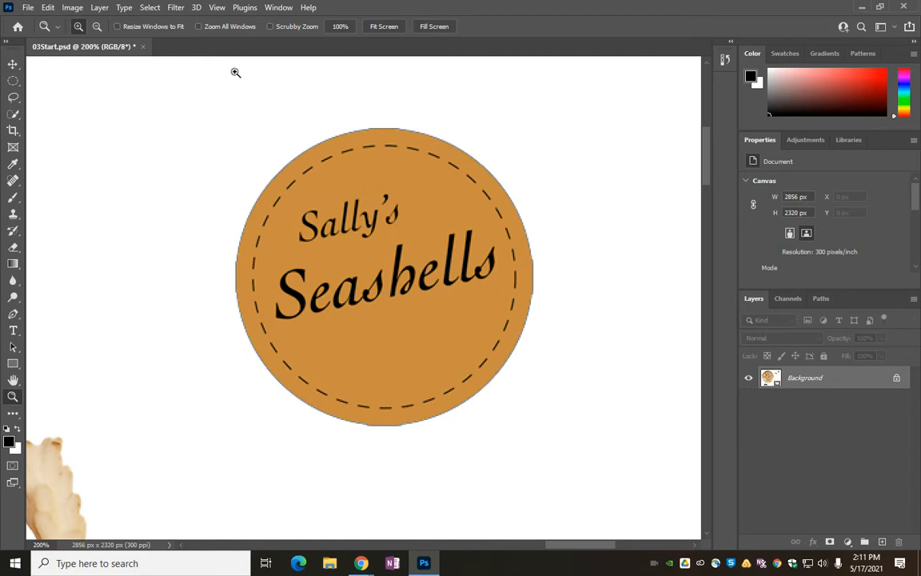
Step: Select the round Sally's Seashells logo with the Elliptical Marquee and move it onto the wooden plate's upper-right edge
{"action": "left_click", "coordinate": [12, 81]}
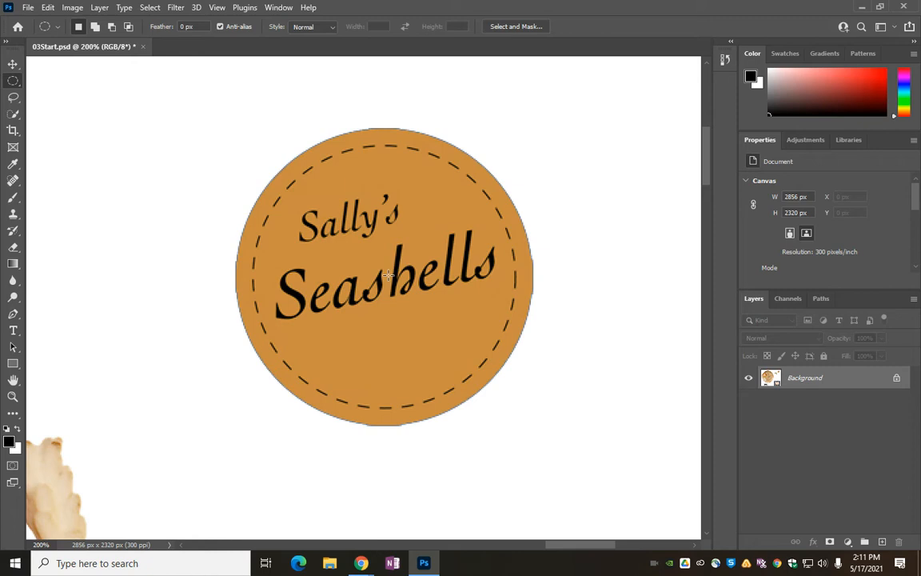
{"action": "left_click_drag", "start_coordinate": [388, 275], "coordinate": [535, 414]}
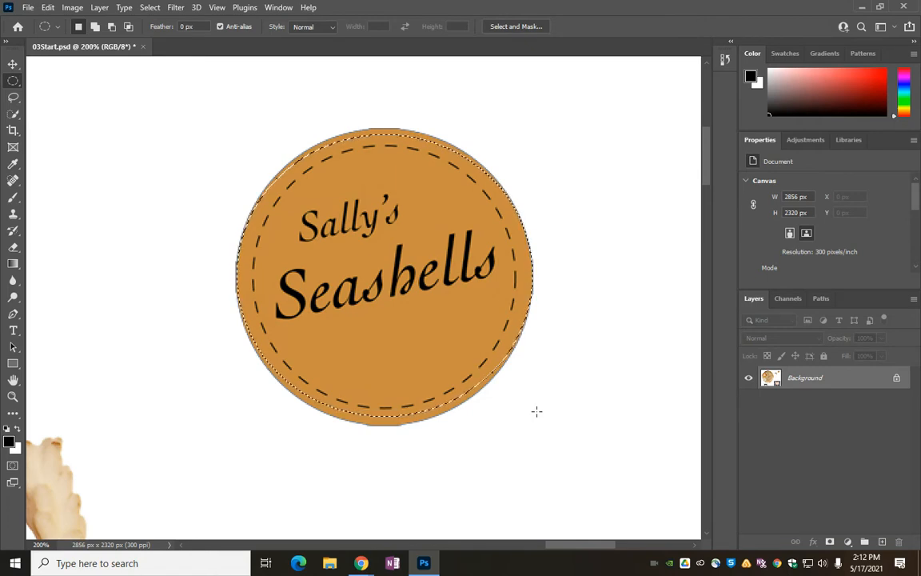
{"action": "key", "text": "z"}
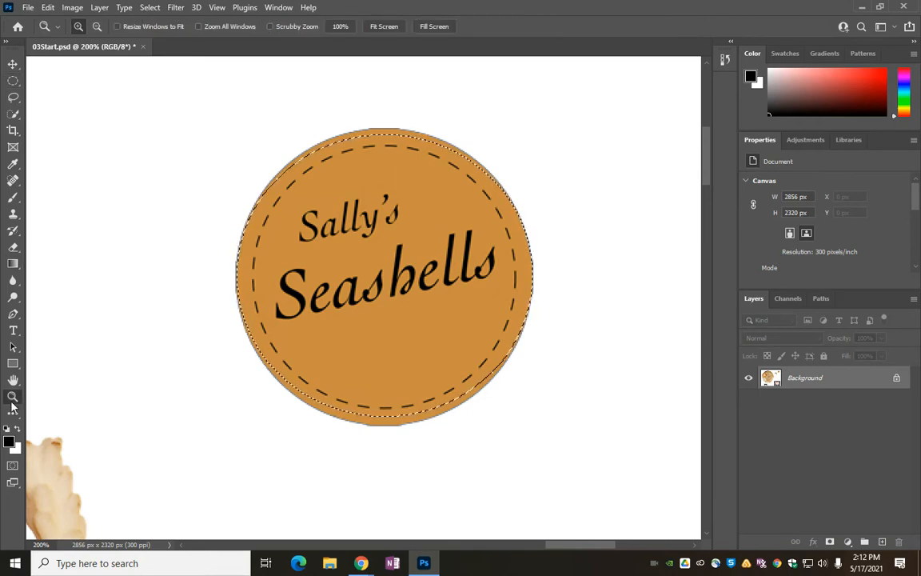
{"action": "left_click", "coordinate": [384, 25]}
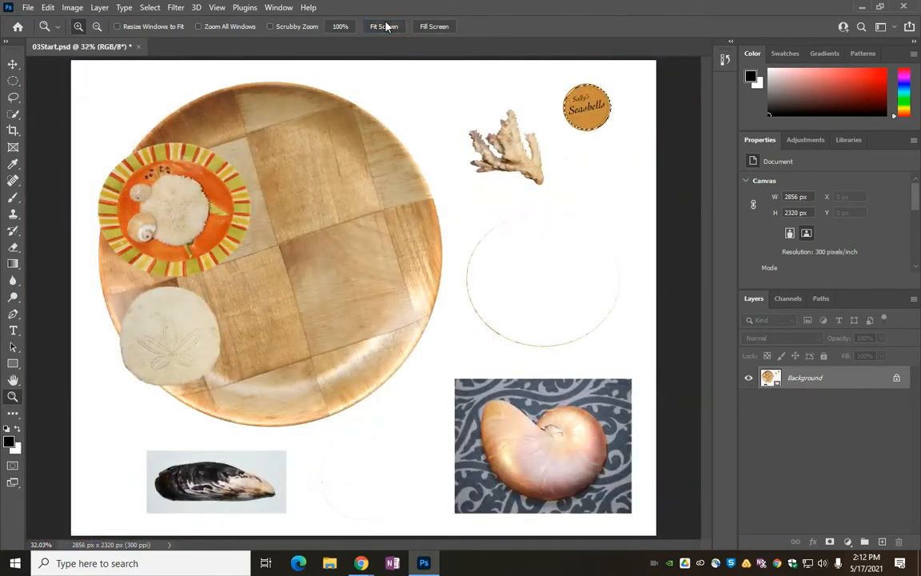
{"action": "left_click", "coordinate": [13, 64]}
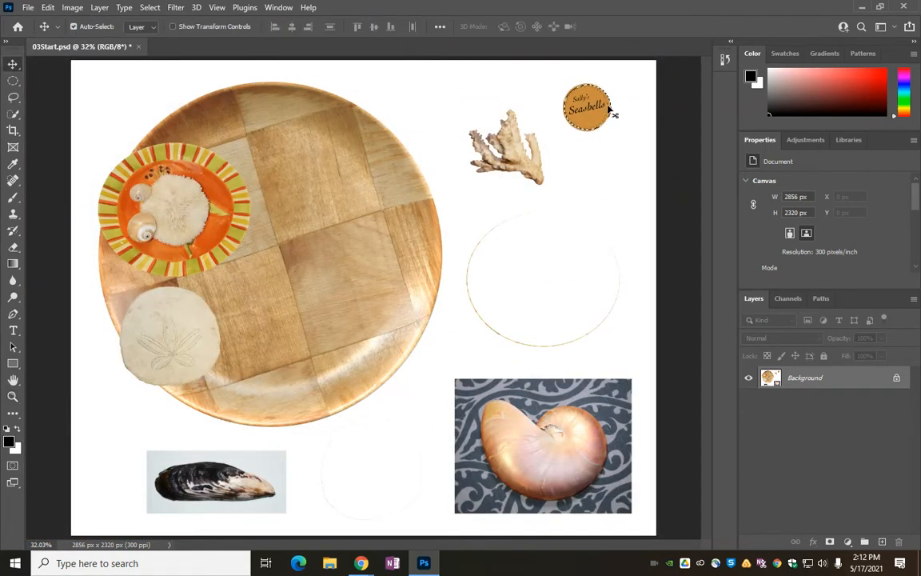
{"action": "left_click_drag", "start_coordinate": [594, 112], "coordinate": [356, 128]}
Step: Invert the colors of the selected logo on the plate
{"action": "left_click", "coordinate": [13, 396]}
{"action": "left_click", "coordinate": [329, 91]}
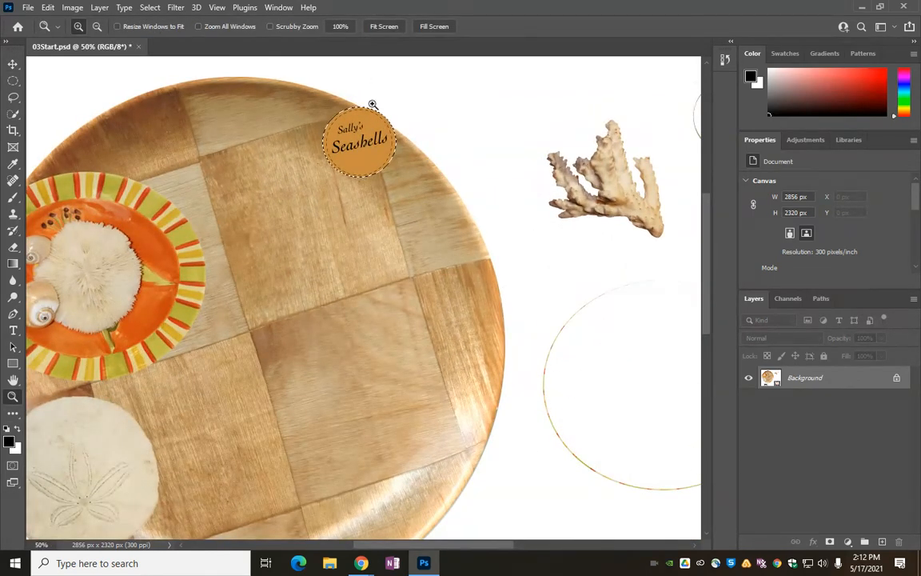
{"action": "left_click", "coordinate": [381, 103]}
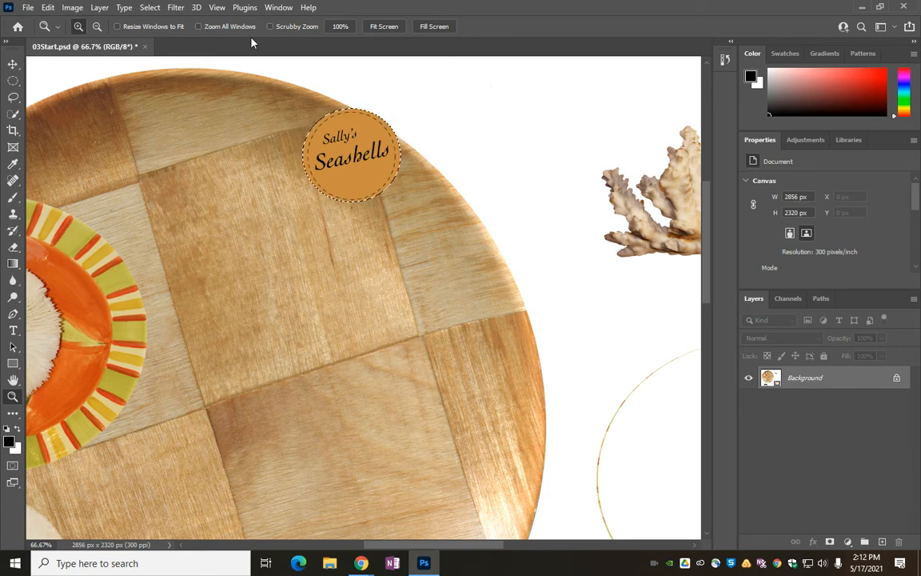
{"action": "left_click", "coordinate": [72, 8]}
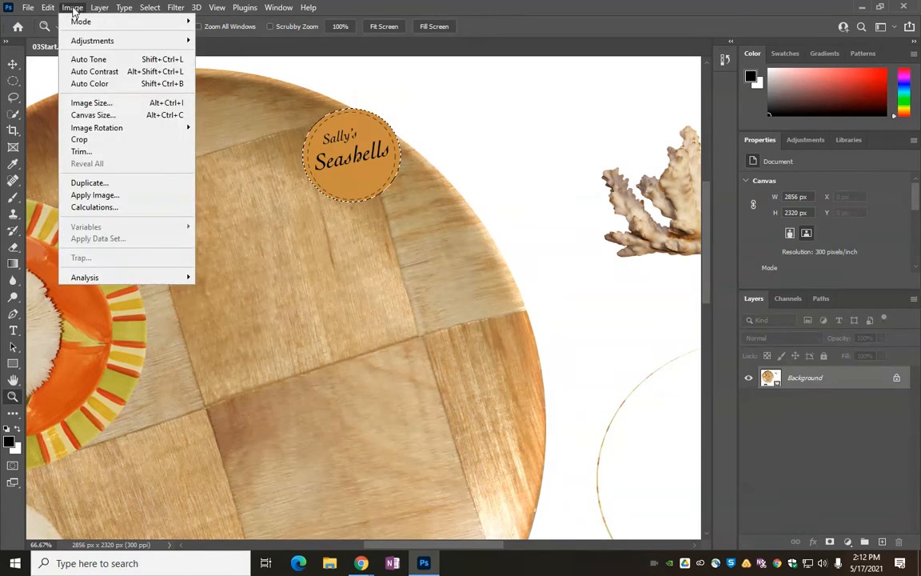
{"action": "mouse_move", "coordinate": [75, 40]}
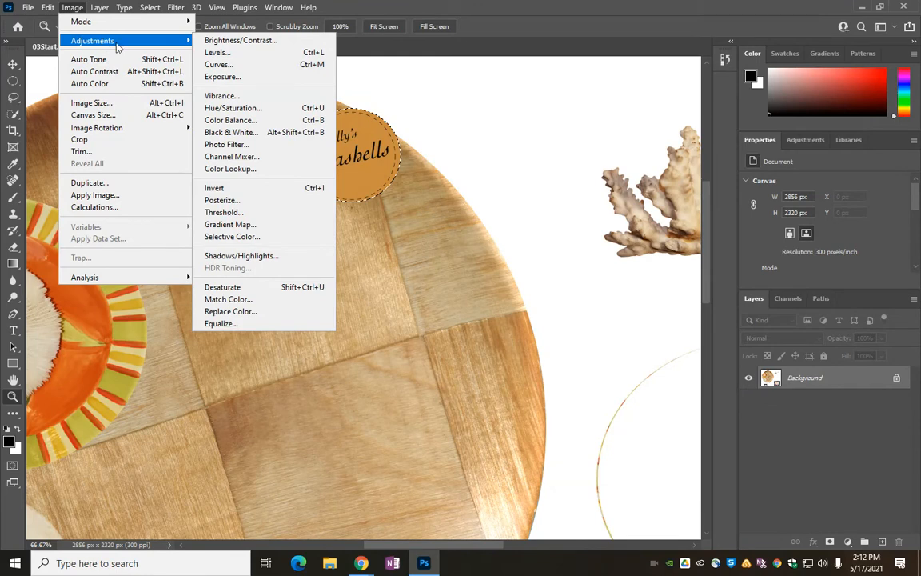
{"action": "left_click", "coordinate": [240, 188]}
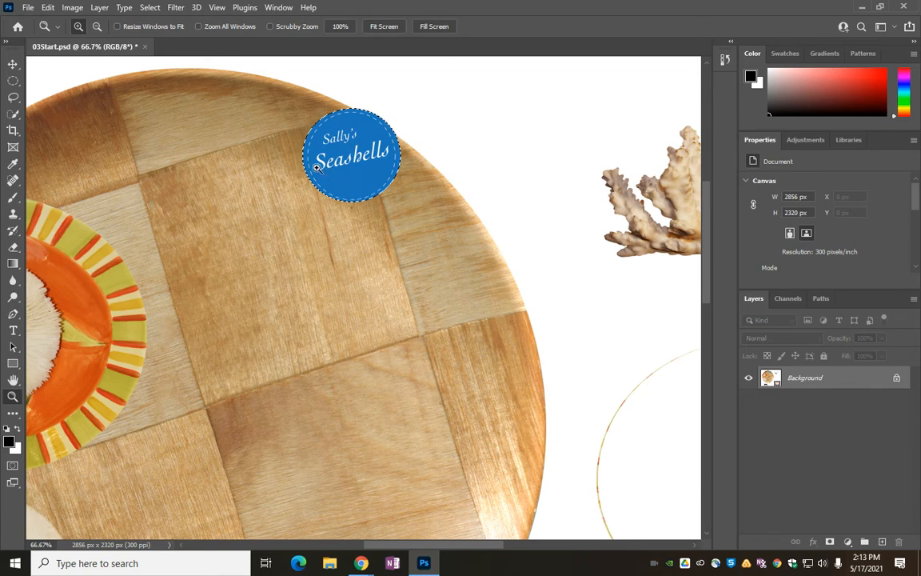
Step: Duplicate the inverted logo, placing the copy slightly below and to the right so that it overlaps the first
{"action": "left_click", "coordinate": [13, 64]}
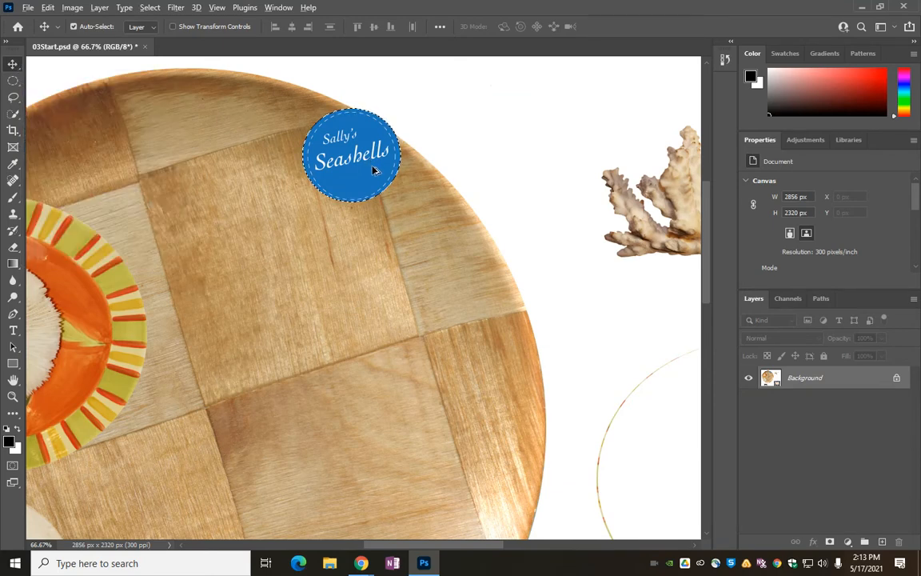
{"action": "left_click_drag", "start_coordinate": [365, 171], "coordinate": [418, 206]}
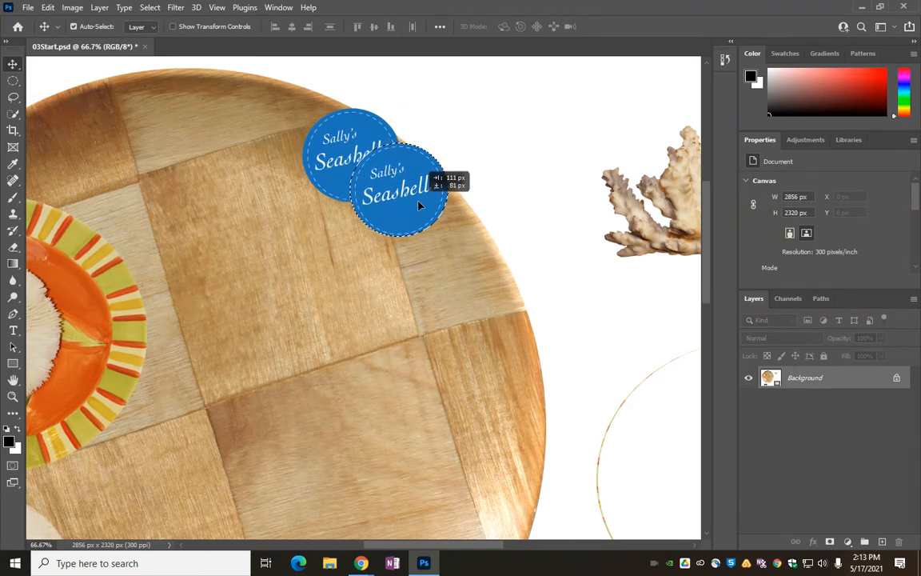
{"action": "left_click_drag", "start_coordinate": [419, 206], "coordinate": [410, 209]}
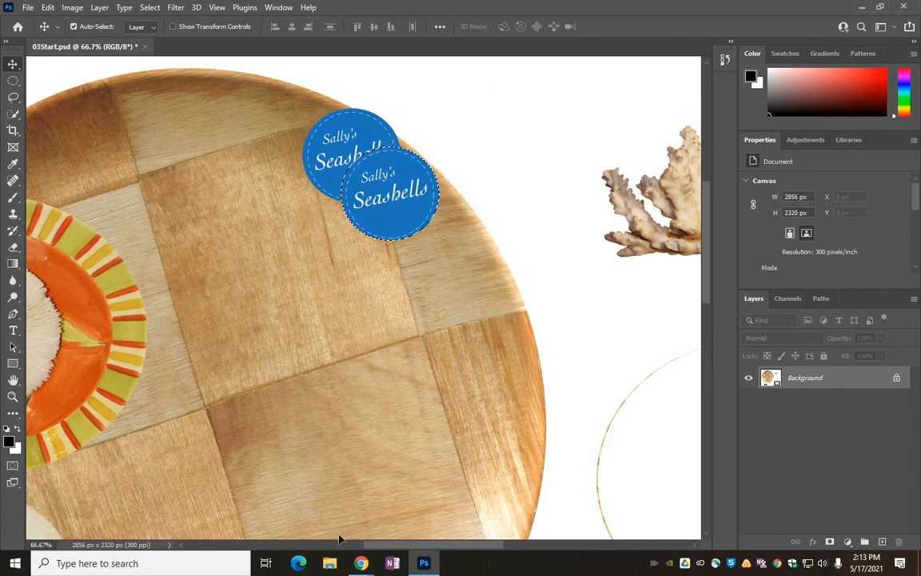
{"action": "mouse_move", "coordinate": [362, 563]}
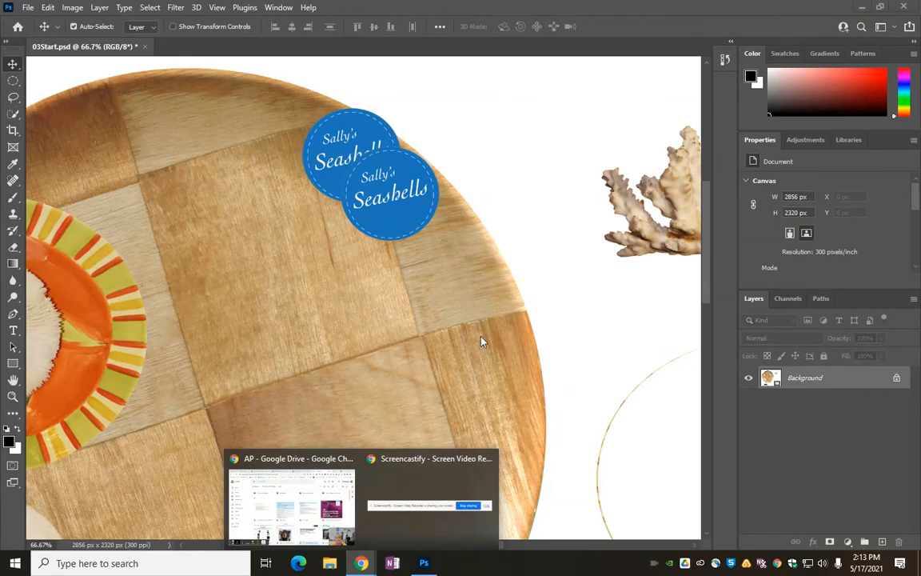
{"action": "mouse_move", "coordinate": [457, 478]}
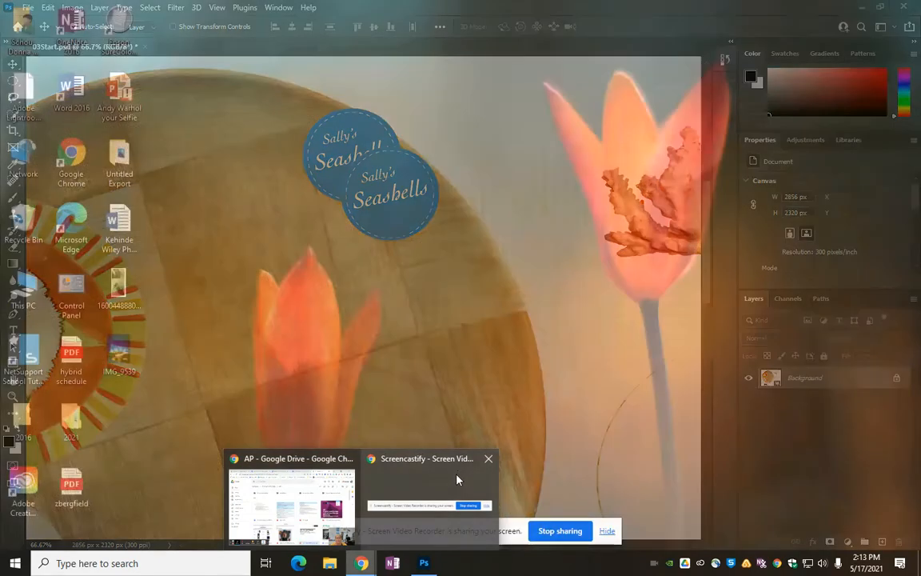
{"action": "left_click", "coordinate": [426, 480]}
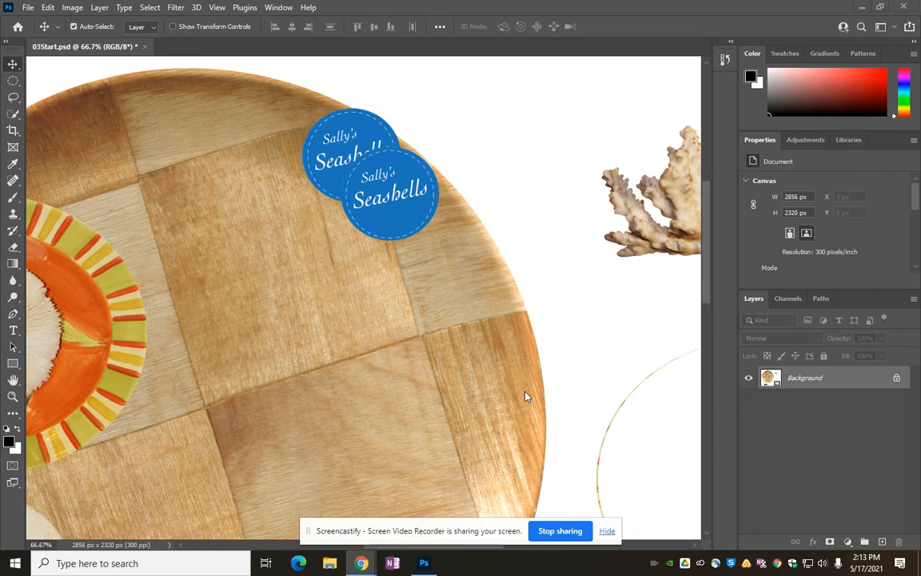
Step: Scale the logo copy to about 129.67% and nudge it down along the plate's edge
{"action": "left_click", "coordinate": [48, 8]}
{"action": "mouse_move", "coordinate": [104, 304]}
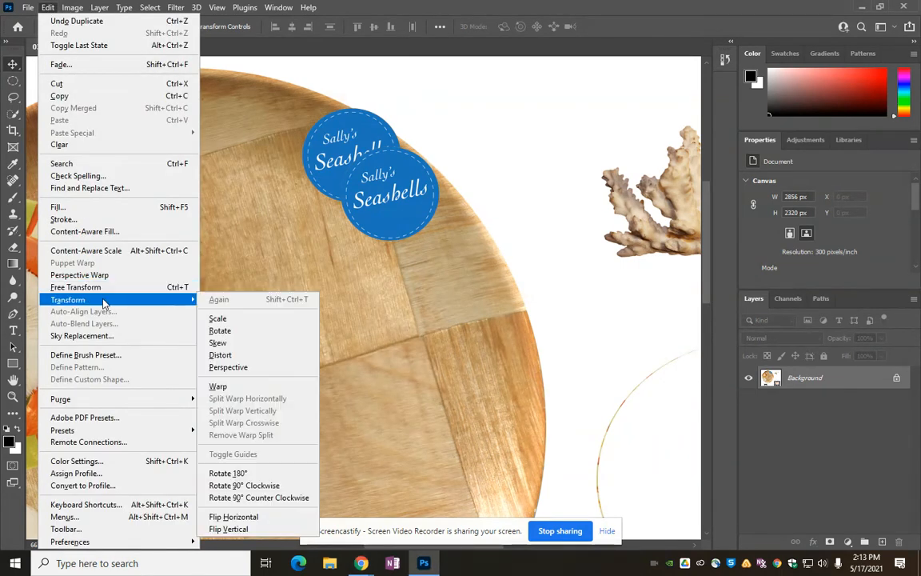
{"action": "left_click", "coordinate": [218, 319]}
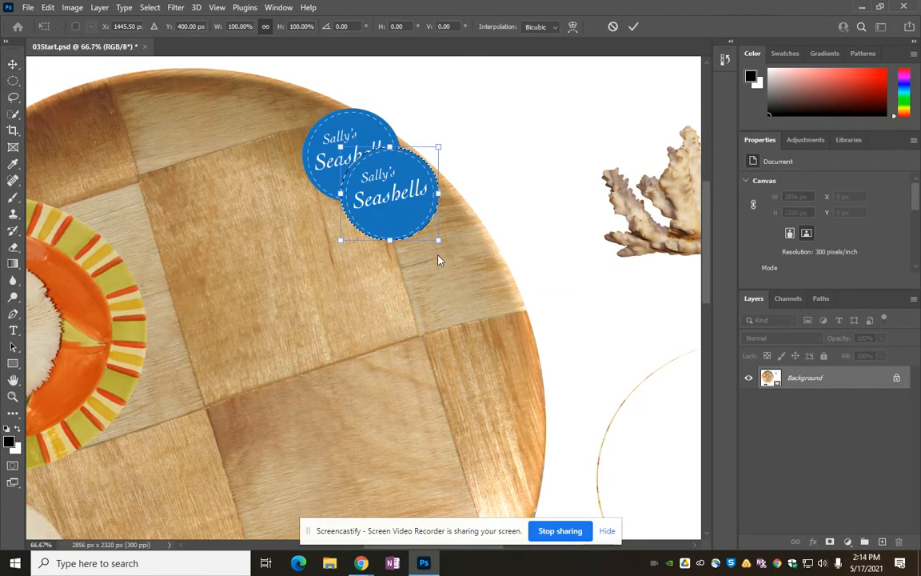
{"action": "left_click_drag", "start_coordinate": [437, 237], "coordinate": [471, 266]}
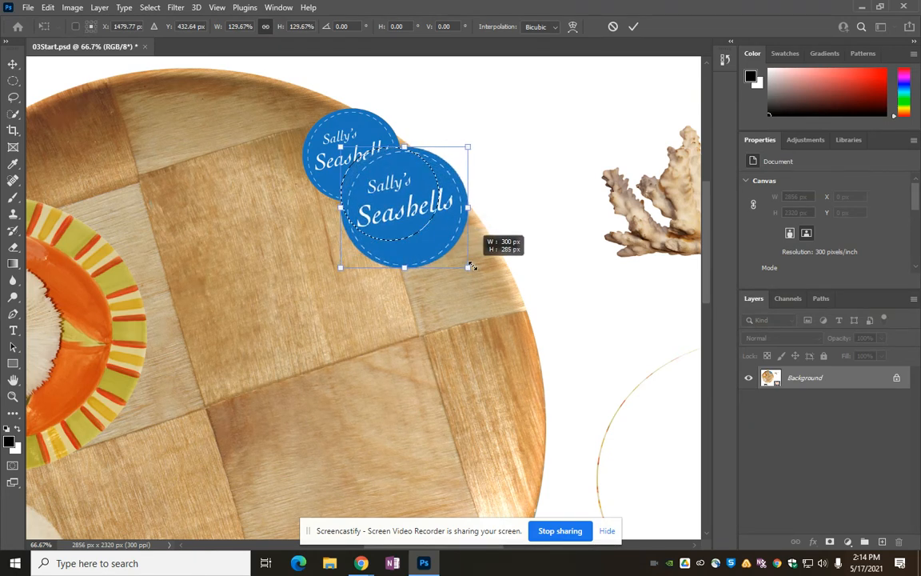
{"action": "left_click_drag", "start_coordinate": [430, 246], "coordinate": [432, 261]}
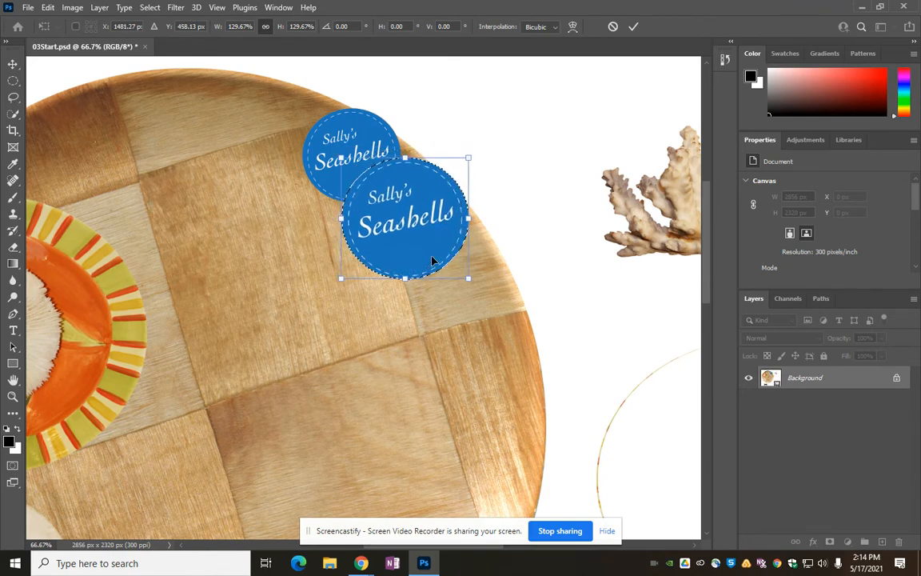
{"action": "key", "text": "Return"}
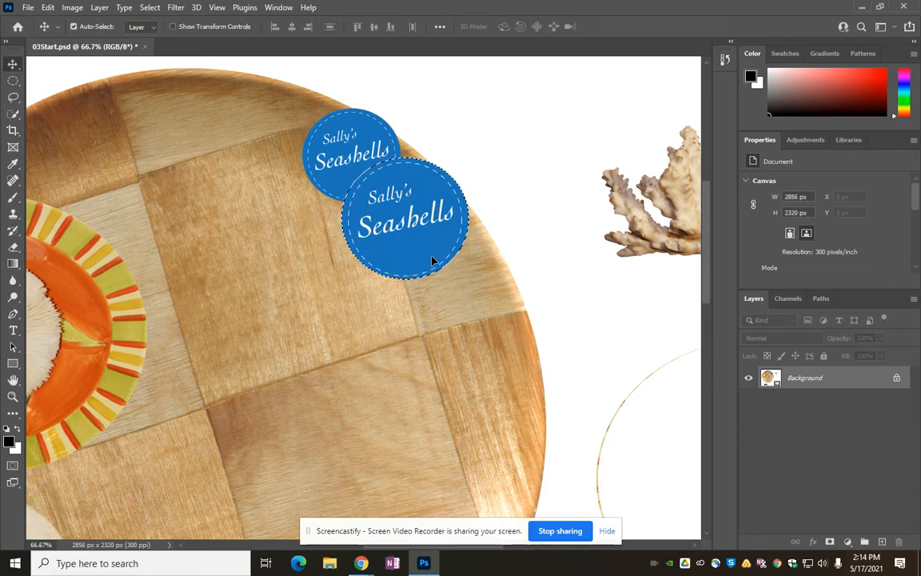
Step: Duplicate the enlarged logo further down the plate's right edge, overlapping the second logo
{"action": "left_click_drag", "start_coordinate": [422, 241], "coordinate": [489, 310]}
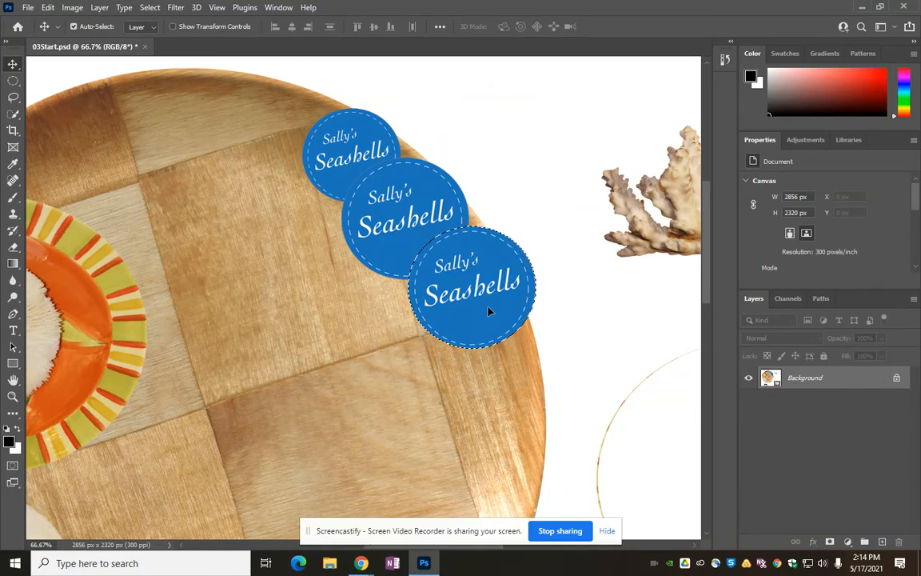
{"action": "left_click", "coordinate": [72, 7]}
{"action": "mouse_move", "coordinate": [124, 45]}
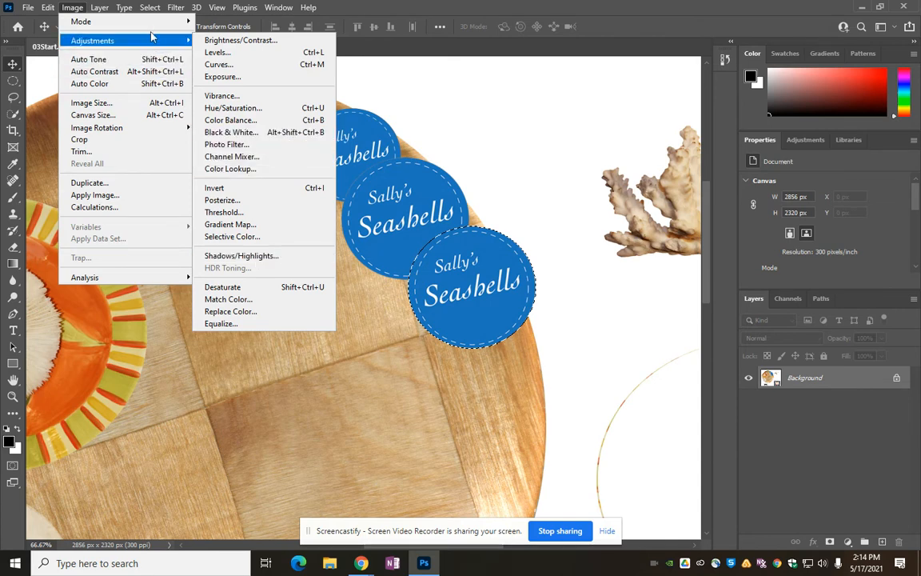
{"action": "mouse_move", "coordinate": [147, 21]}
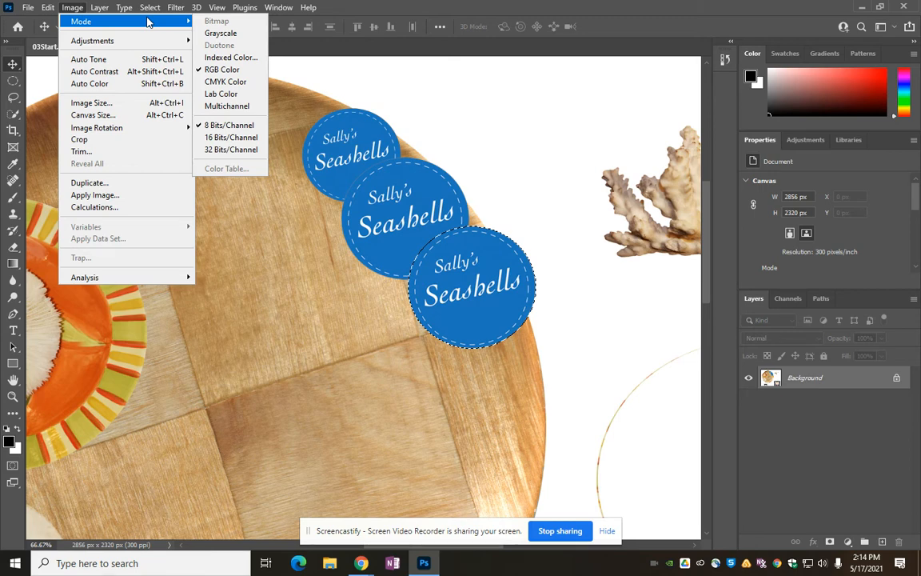
Step: Scale the third logo to about 128.68%, align it with the plate's right edge, and deselect it
{"action": "mouse_move", "coordinate": [48, 7]}
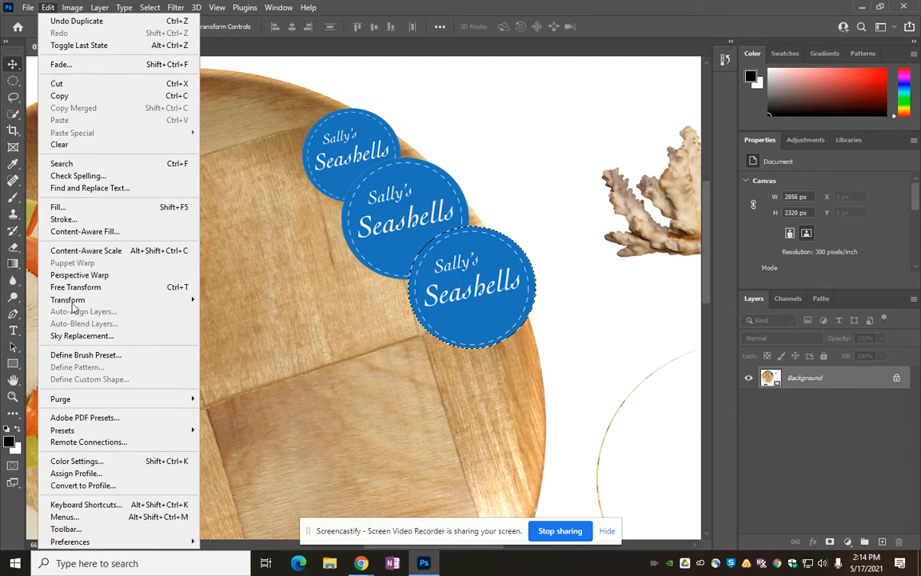
{"action": "mouse_move", "coordinate": [140, 303]}
{"action": "left_click", "coordinate": [284, 320]}
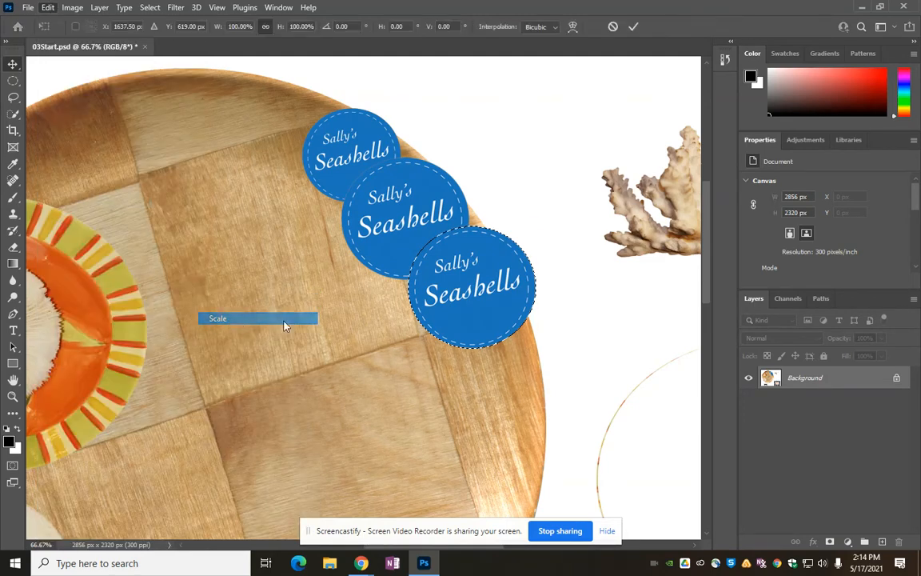
{"action": "left_click_drag", "start_coordinate": [408, 349], "coordinate": [393, 401]}
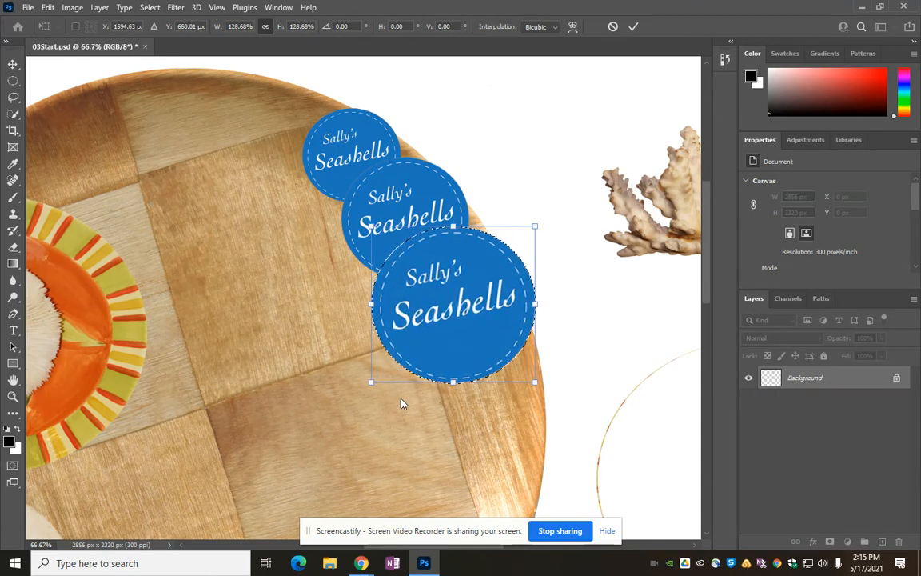
{"action": "left_click_drag", "start_coordinate": [448, 365], "coordinate": [457, 365]}
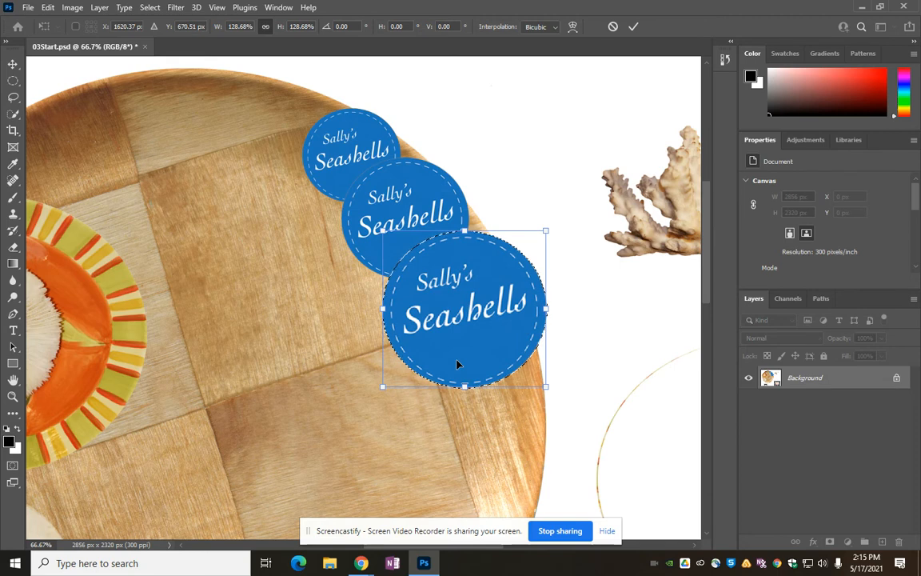
{"action": "key", "text": "Return"}
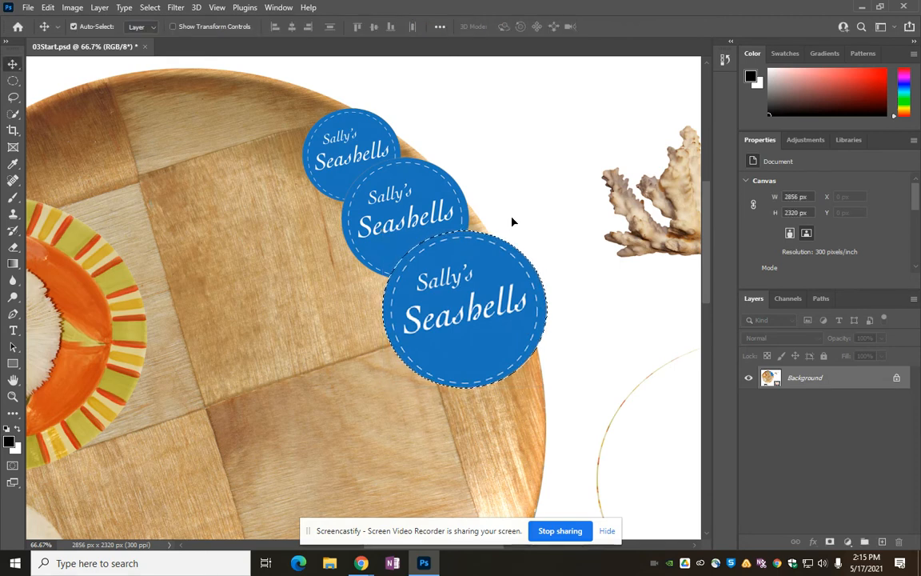
{"action": "key", "text": "ctrl+d"}
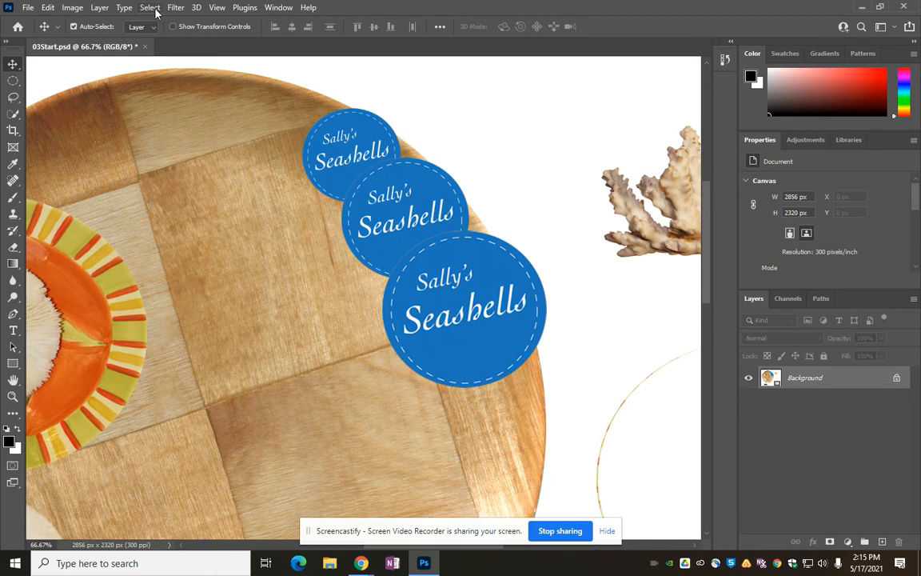
Step: Draw a rectangular marquee selection around the whole coral, leaving a white margin on every side
{"action": "left_click", "coordinate": [12, 396]}
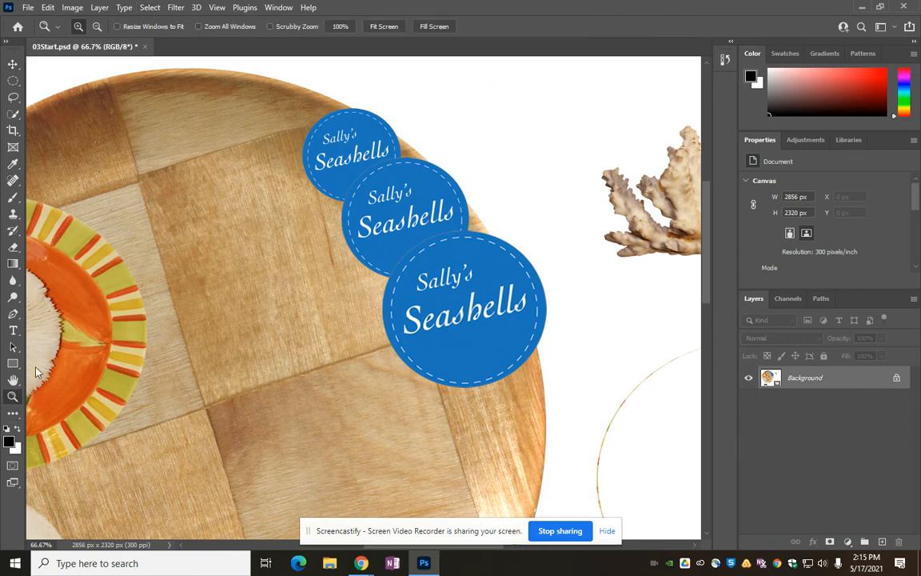
{"action": "left_click", "coordinate": [384, 26]}
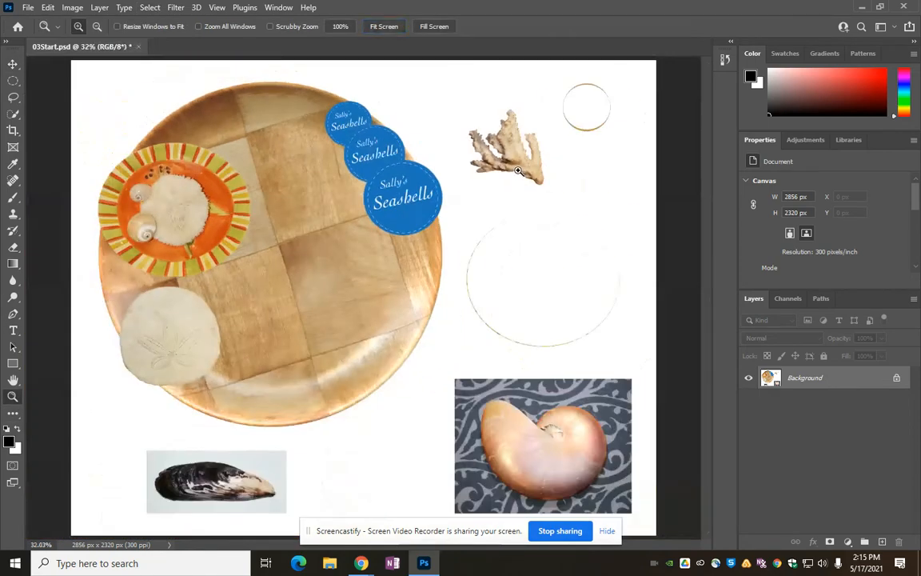
{"action": "left_click", "coordinate": [541, 141]}
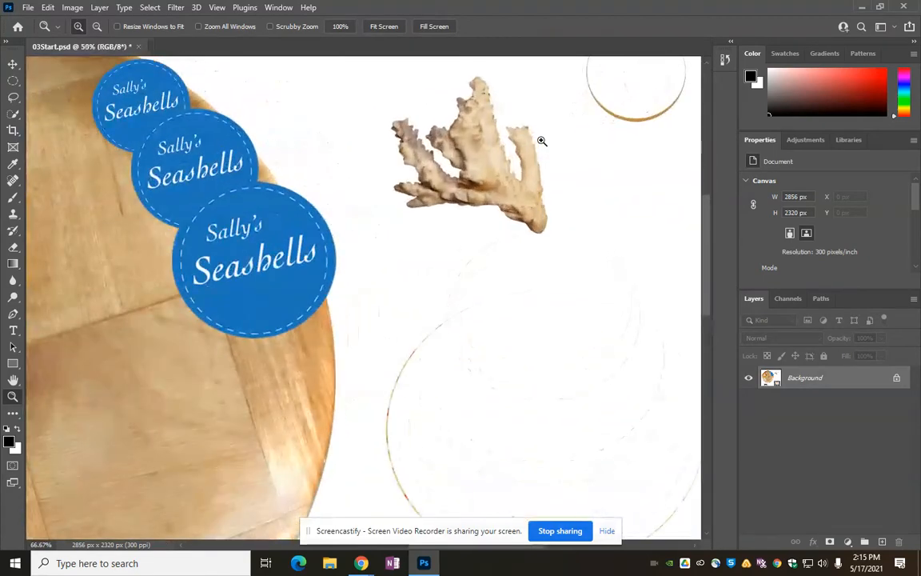
{"action": "left_click_drag", "start_coordinate": [545, 158], "coordinate": [491, 231]}
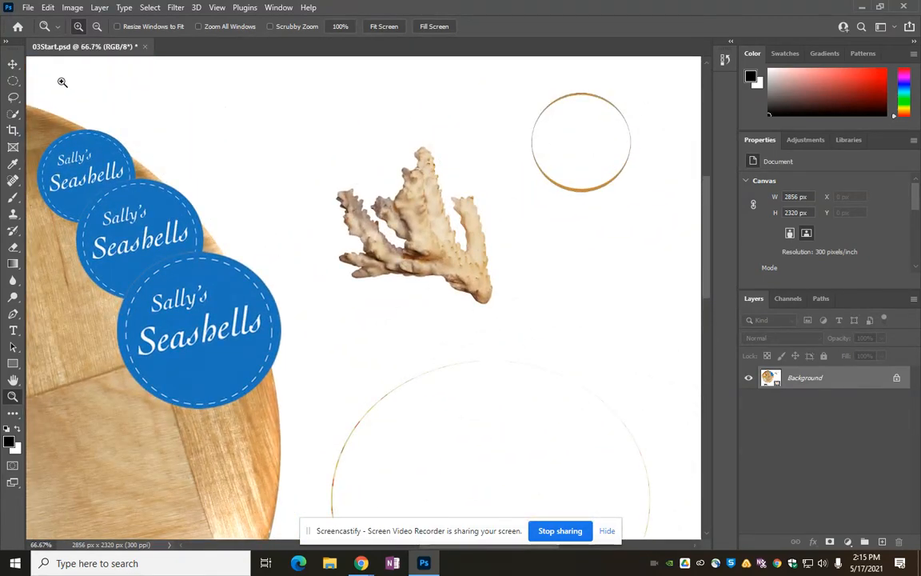
{"action": "left_click_drag", "start_coordinate": [13, 81], "coordinate": [13, 82]}
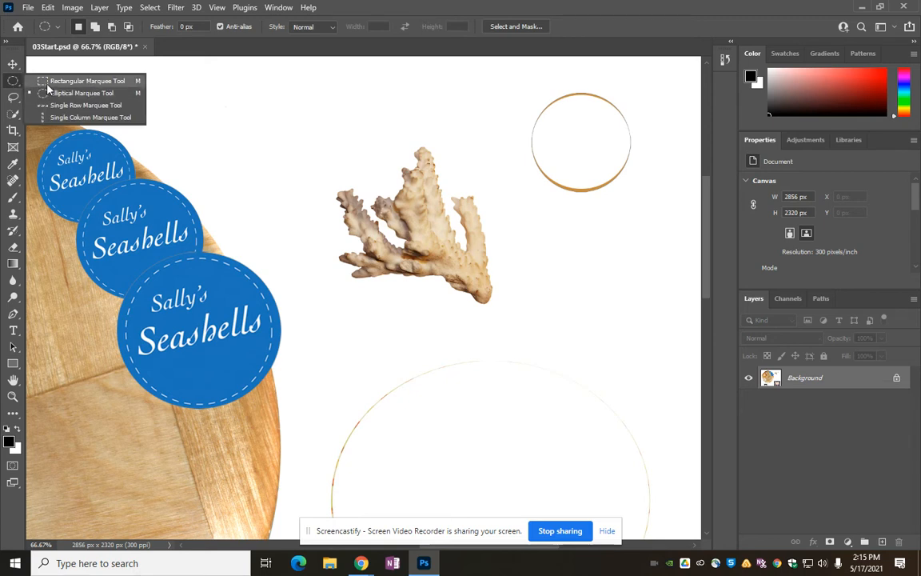
{"action": "left_click", "coordinate": [48, 82]}
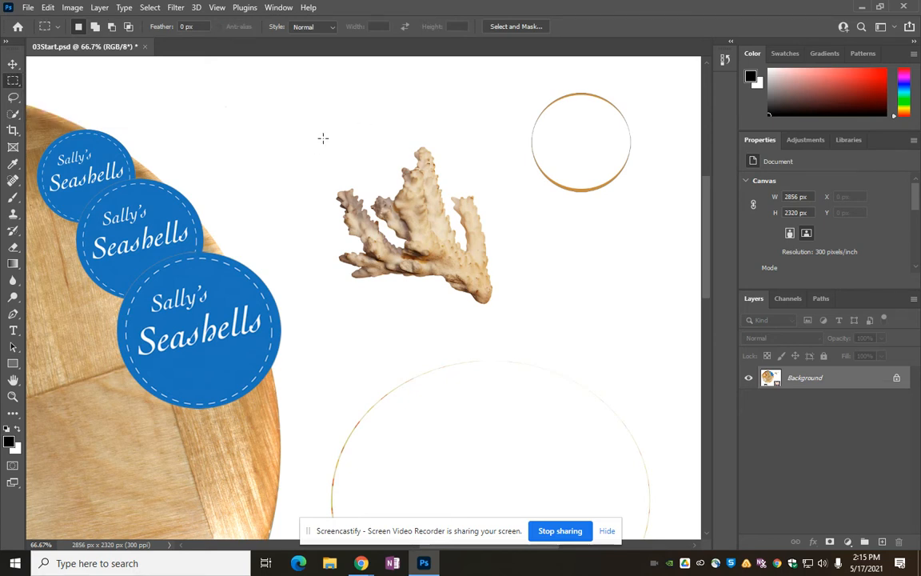
{"action": "left_click_drag", "start_coordinate": [324, 142], "coordinate": [510, 320]}
Step: Subtract the white background from the coral's rectangular selection with the Magic Wand tool at tolerance 32
{"action": "left_click", "coordinate": [13, 114]}
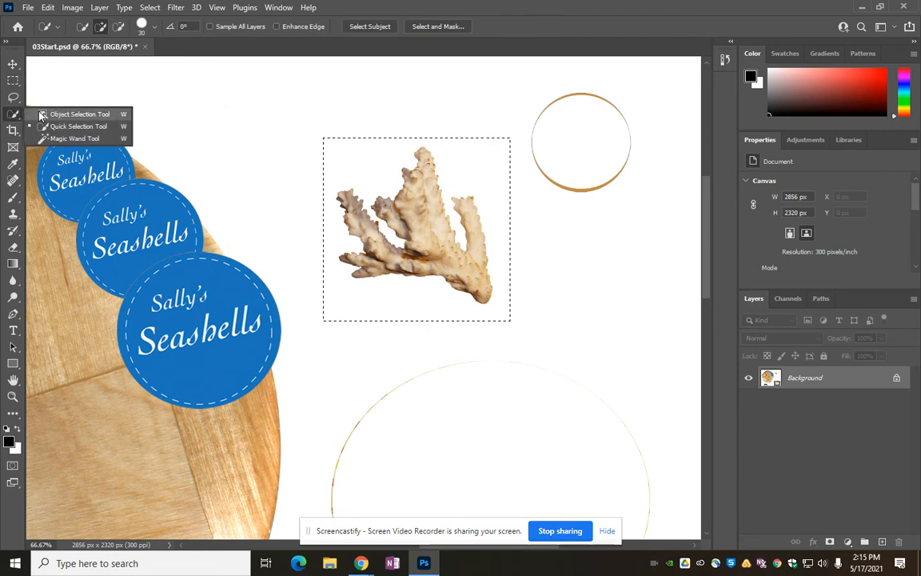
{"action": "left_click", "coordinate": [49, 138]}
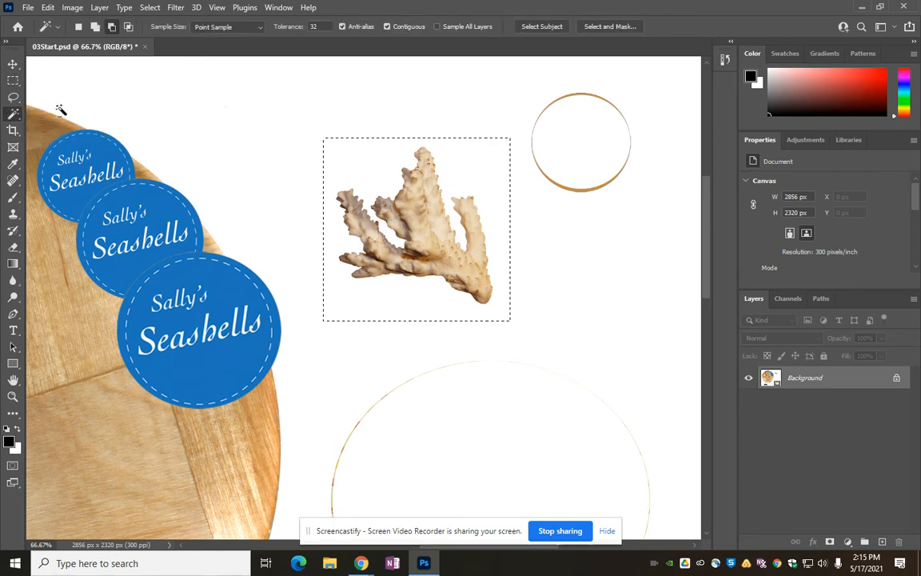
{"action": "left_click", "coordinate": [113, 30]}
{"action": "left_click", "coordinate": [380, 160]}
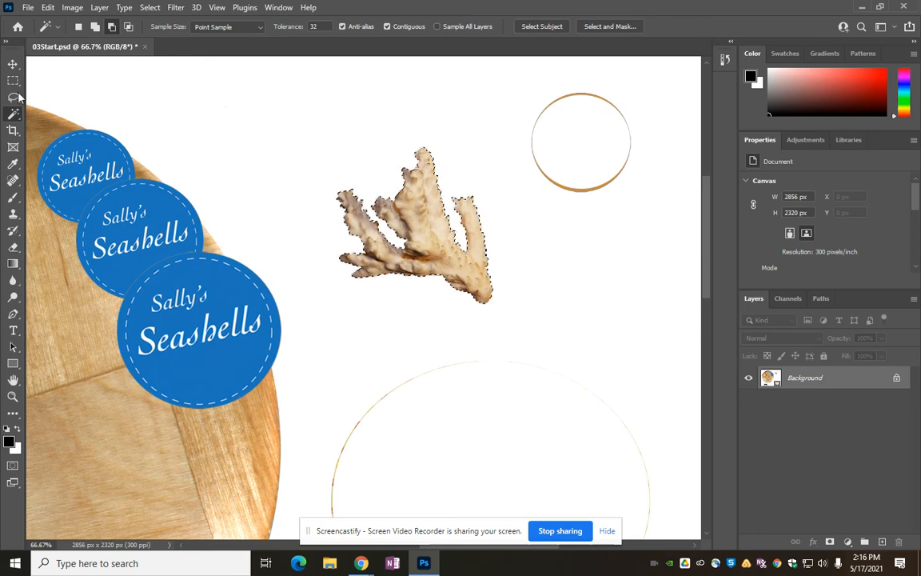
Step: Move the selected coral onto the upper middle of the wooden plate, between the striped orange plate and the largest logo
{"action": "left_click", "coordinate": [12, 63]}
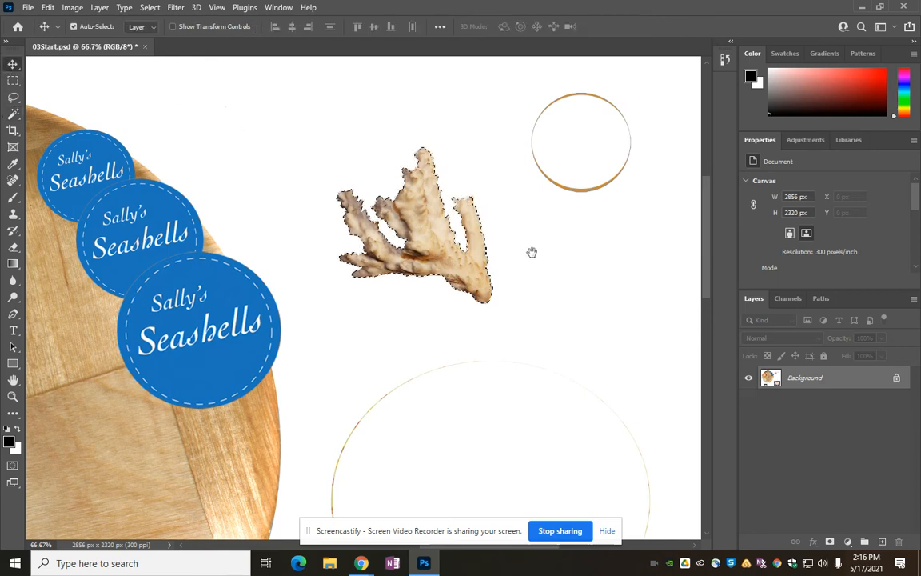
{"action": "left_click_drag", "start_coordinate": [494, 353], "coordinate": [358, 343]}
{"action": "left_click_drag", "start_coordinate": [282, 342], "coordinate": [102, 288]}
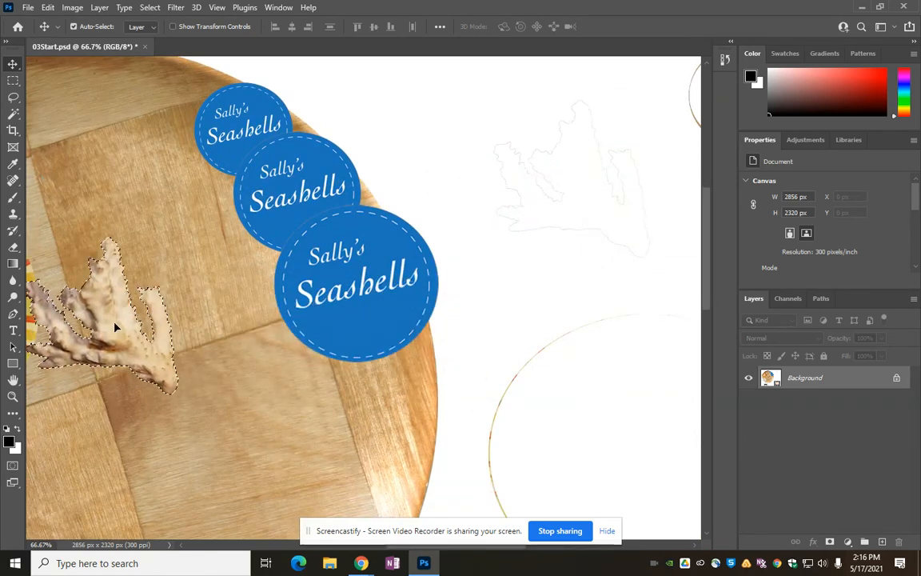
{"action": "left_click_drag", "start_coordinate": [397, 403], "coordinate": [525, 287]}
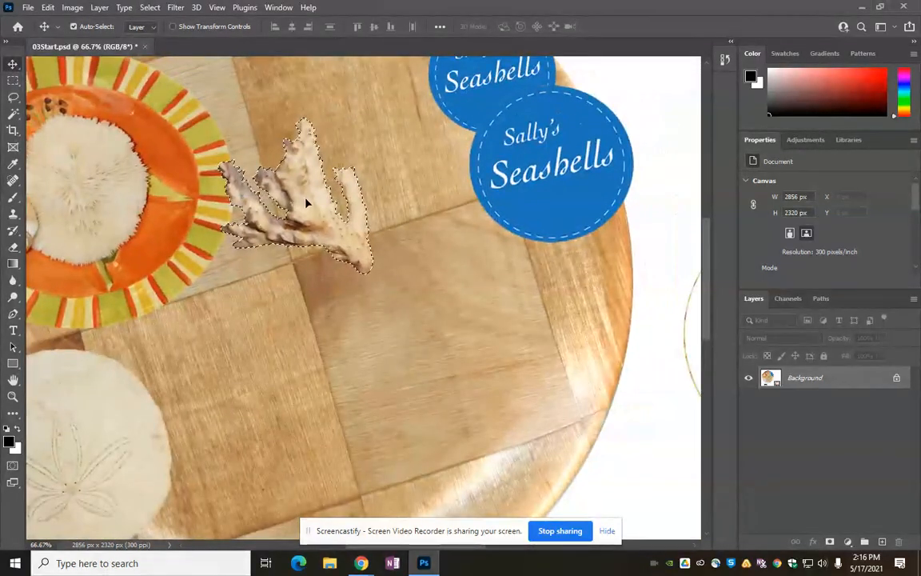
{"action": "left_click_drag", "start_coordinate": [304, 204], "coordinate": [351, 177]}
{"action": "key", "text": "ctrl+d"}
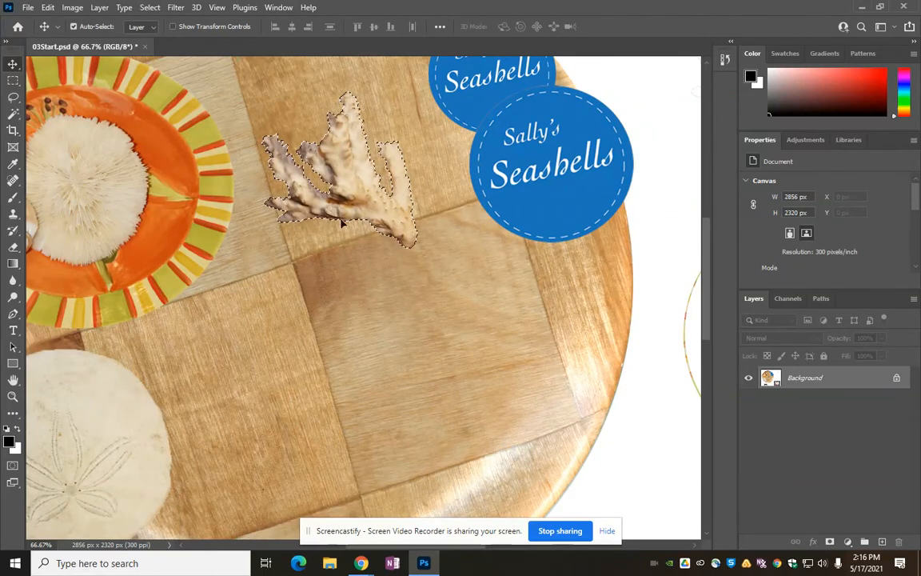
Step: Check the coral's placement in the Chapter 3 Selections PDF in Chrome, return to Photoshop, and shift the coral slightly right towards the logos
{"action": "mouse_move", "coordinate": [358, 567]}
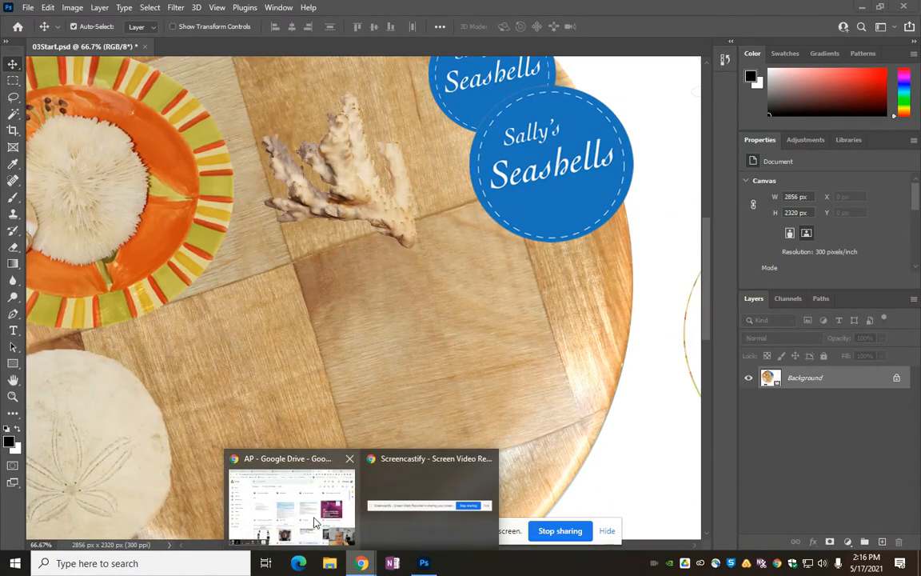
{"action": "left_click", "coordinate": [290, 487]}
{"action": "left_click", "coordinate": [96, 12]}
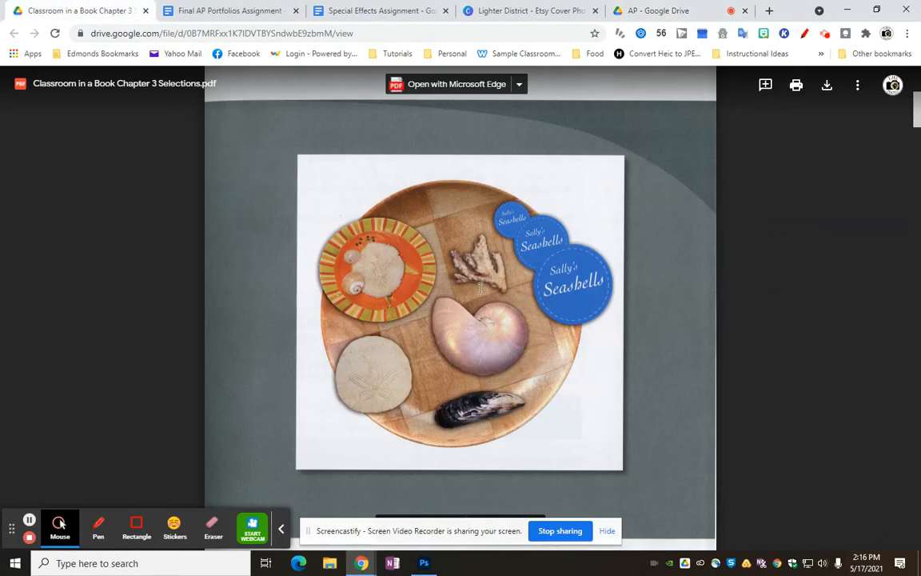
{"action": "left_click", "coordinate": [424, 563]}
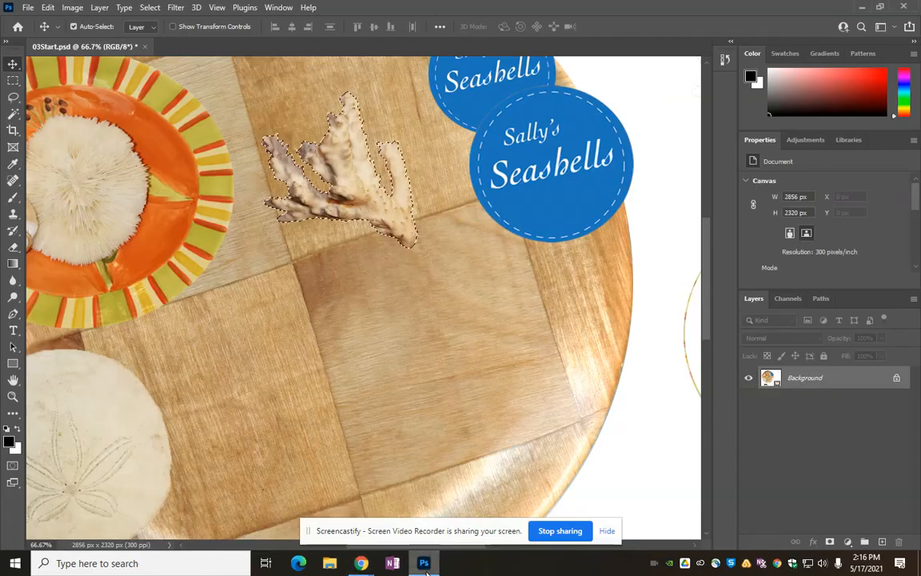
{"action": "left_click", "coordinate": [13, 395]}
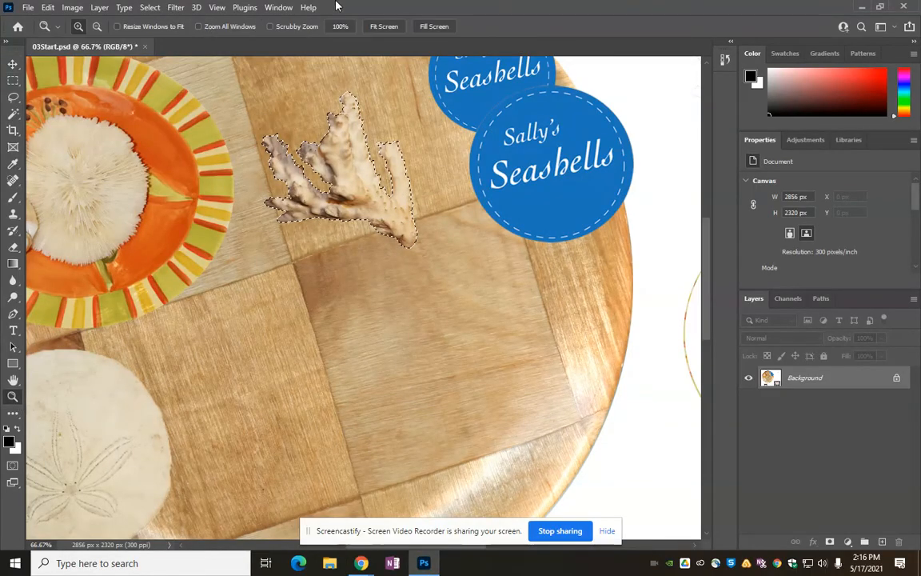
{"action": "left_click", "coordinate": [389, 26]}
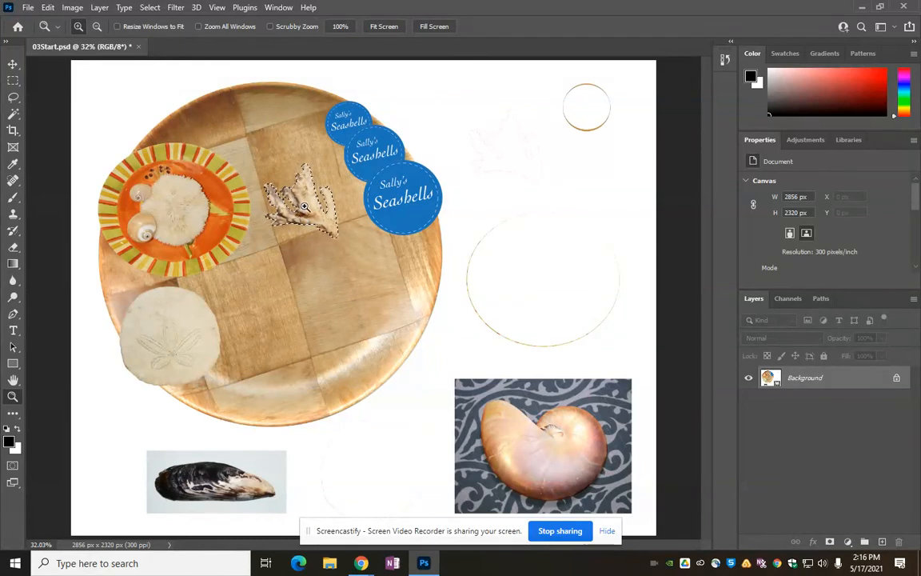
{"action": "left_click", "coordinate": [13, 64]}
{"action": "left_click_drag", "start_coordinate": [307, 211], "coordinate": [316, 213]}
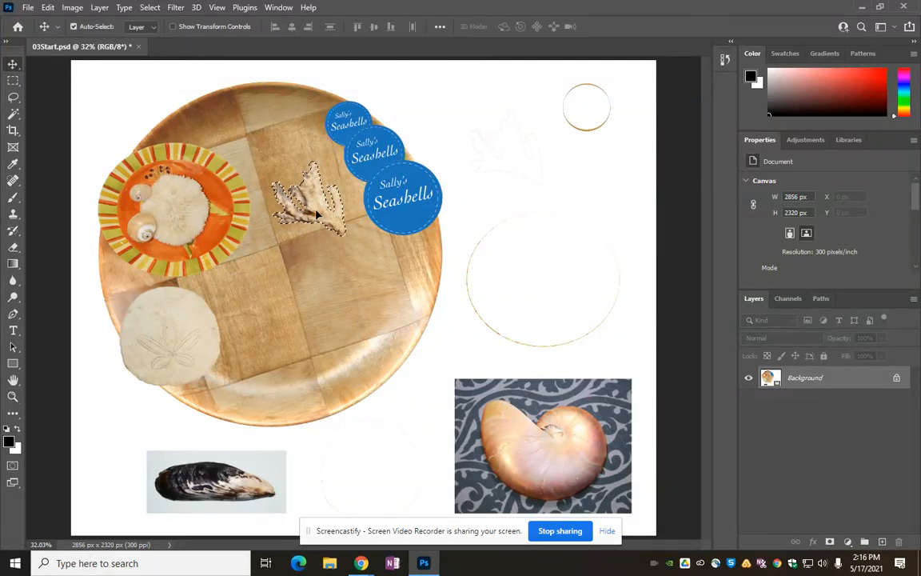